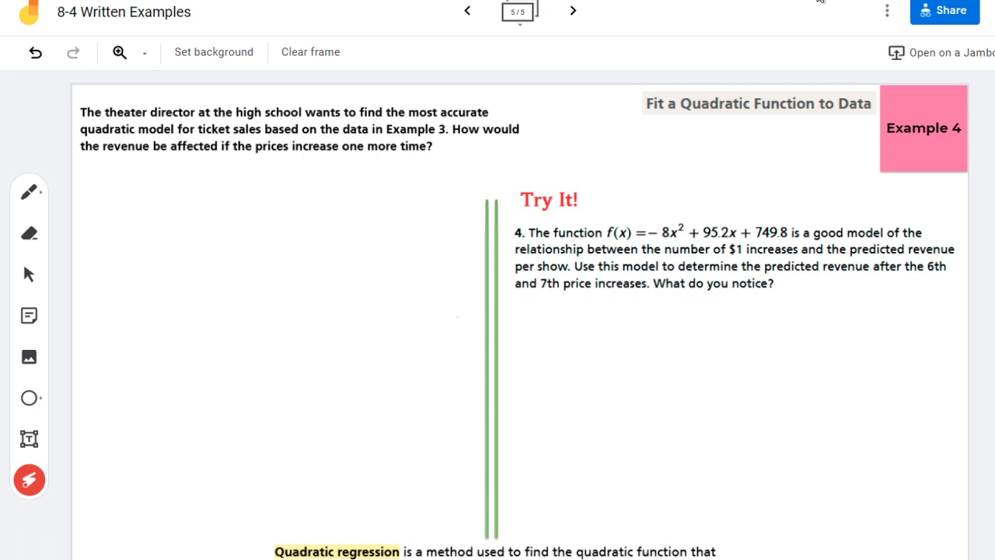
Handwrite "Quadratic Regression" in quotes, over two lines, on the left side of the slide
left_click(31, 201)
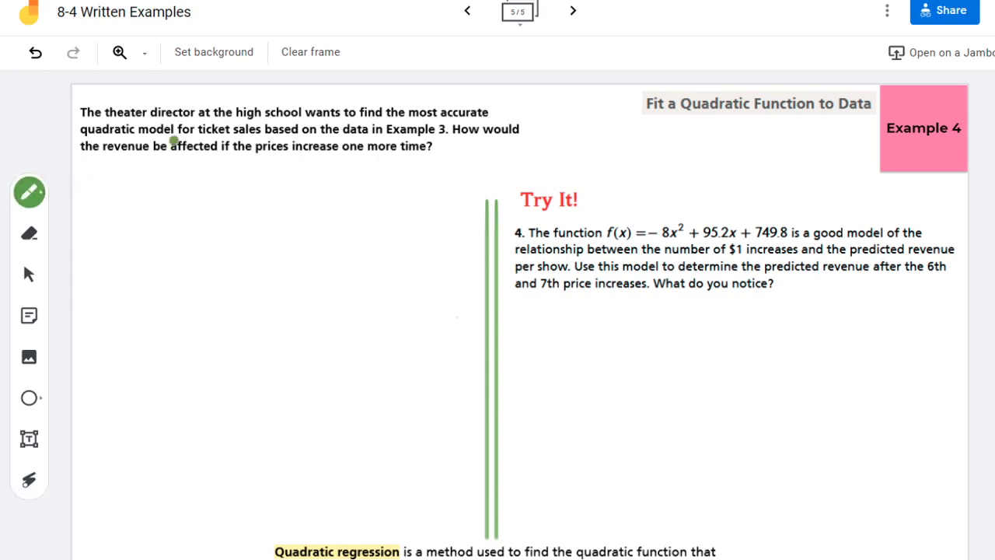
left_click_drag(92, 239, 94, 247)
mouse_move(99, 239)
left_mouse_down()
mouse_move(115, 258)
mouse_move(151, 256)
mouse_move(173, 248)
mouse_move(169, 238)
mouse_move(189, 251)
mouse_move(207, 239)
mouse_move(260, 243)
left_mouse_up()
mouse_move(191, 289)
left_mouse_down()
mouse_move(239, 293)
mouse_move(255, 310)
mouse_move(280, 273)
mouse_move(294, 282)
mouse_move(357, 257)
left_mouse_up()
left_click_drag(360, 251, 363, 259)
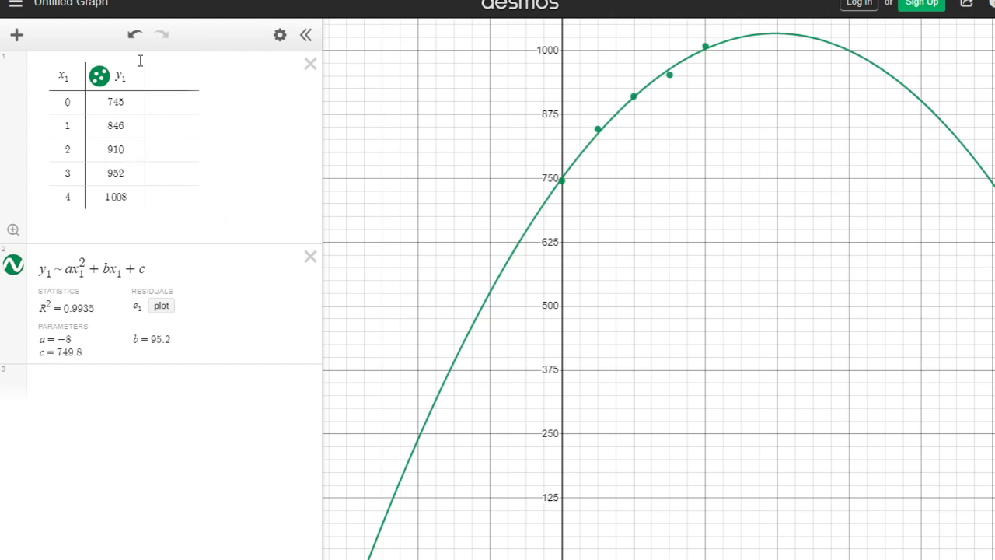
Add an empty Desmos expression row below the regression, then delete it without adding anything
left_click(78, 397)
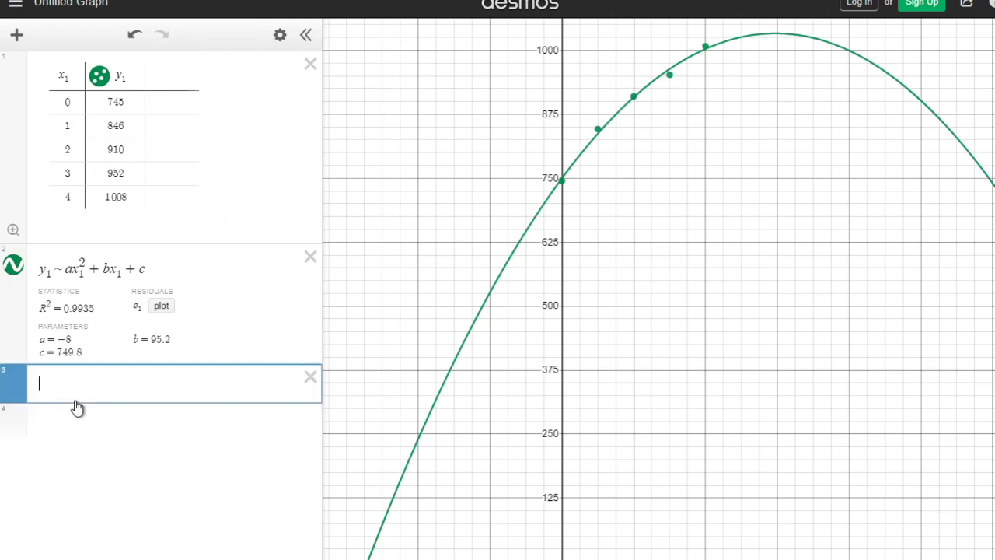
left_click(16, 39)
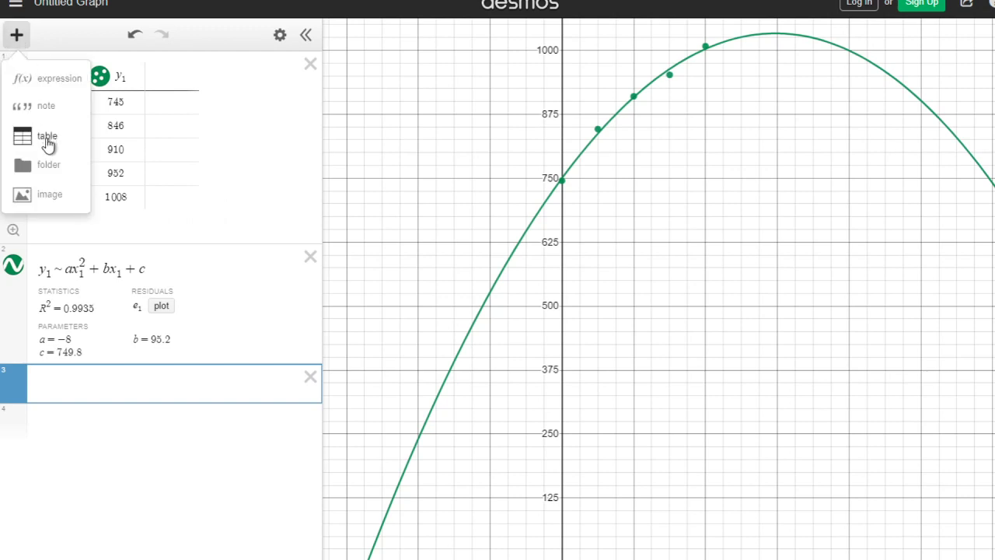
left_click(47, 140)
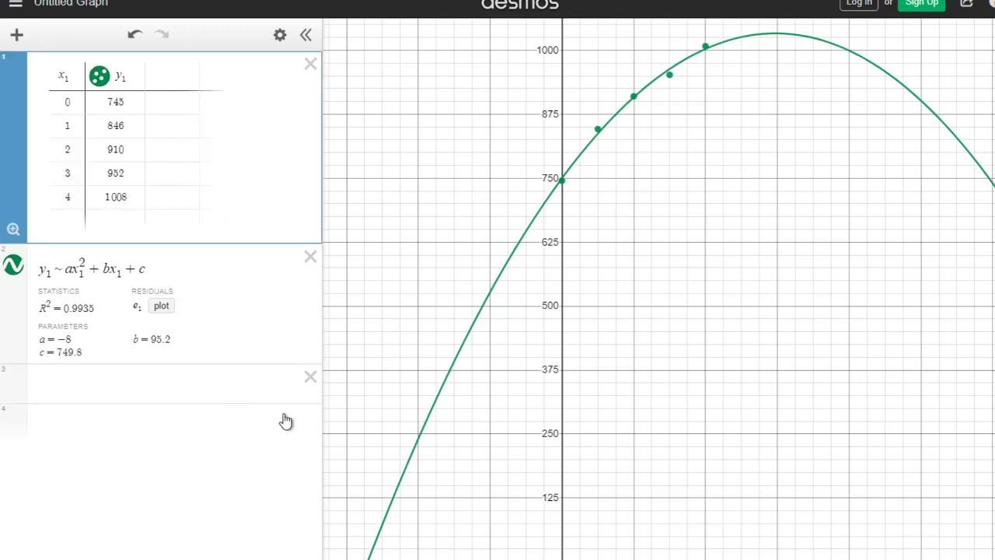
left_click(311, 376)
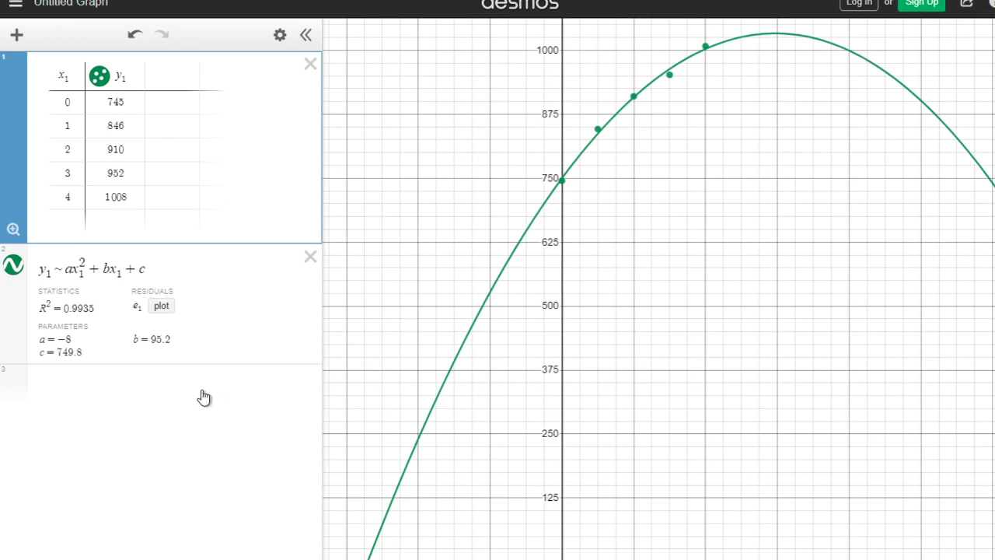
Delete the old regression and start a new expression "y_1 ~" below the data table
left_click(310, 256)
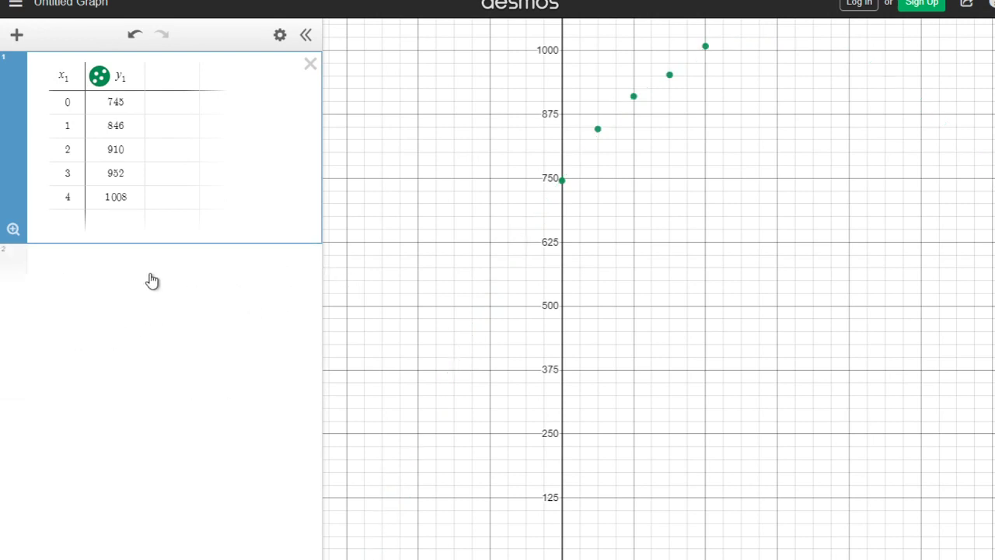
left_click(128, 281)
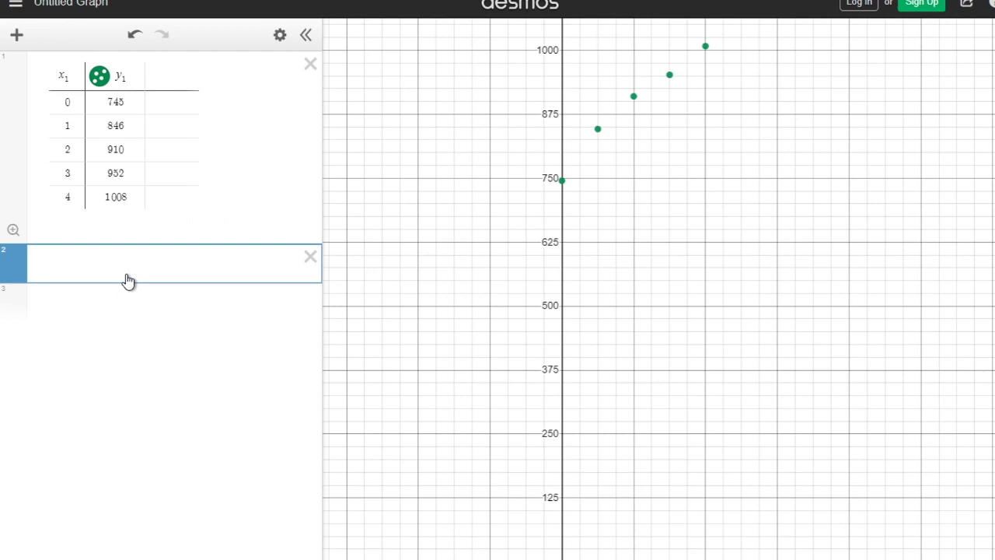
type("y_1")
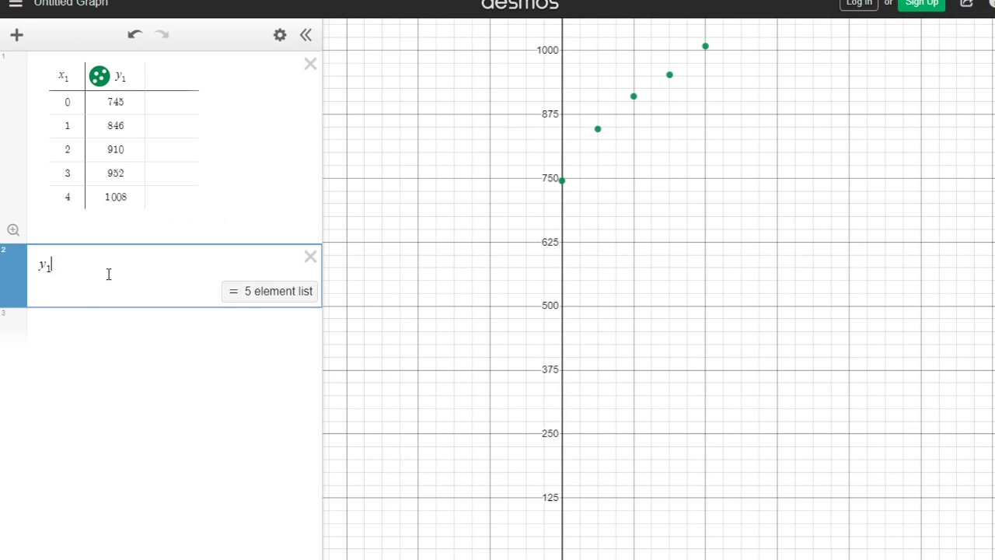
type("~")
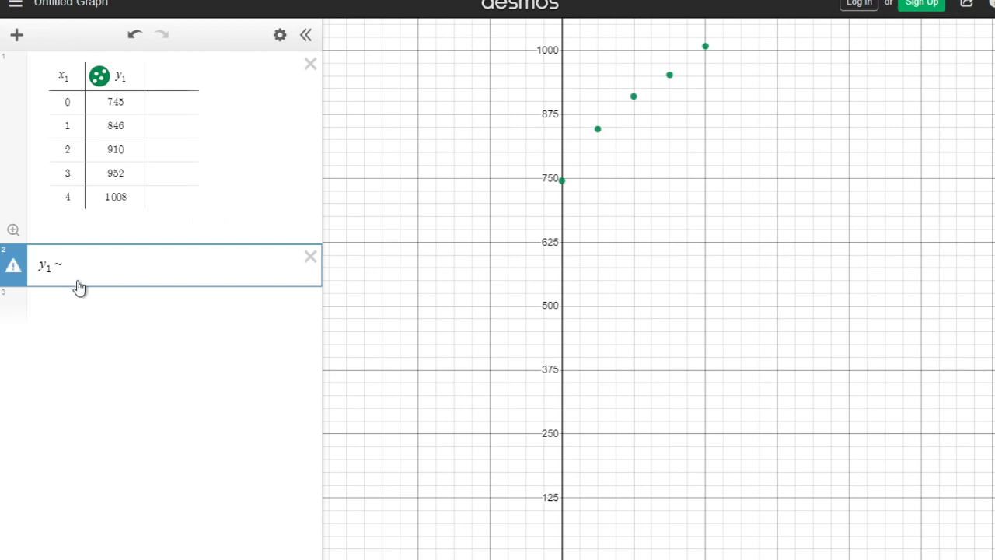
Complete the regression model y_1 ~ ax_1^2 + bx_1 + c so Desmos fits it
type("ax_")
type("1")
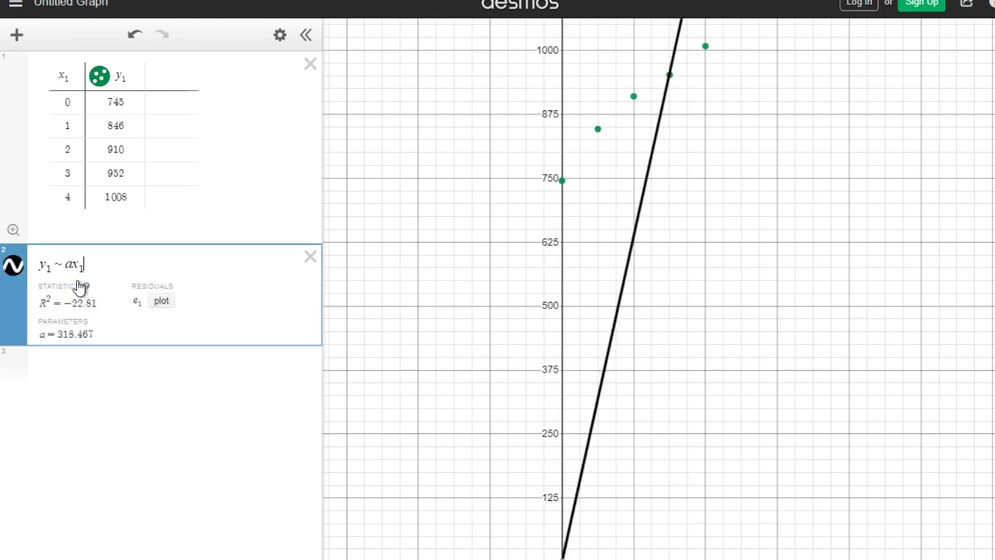
type("^2")
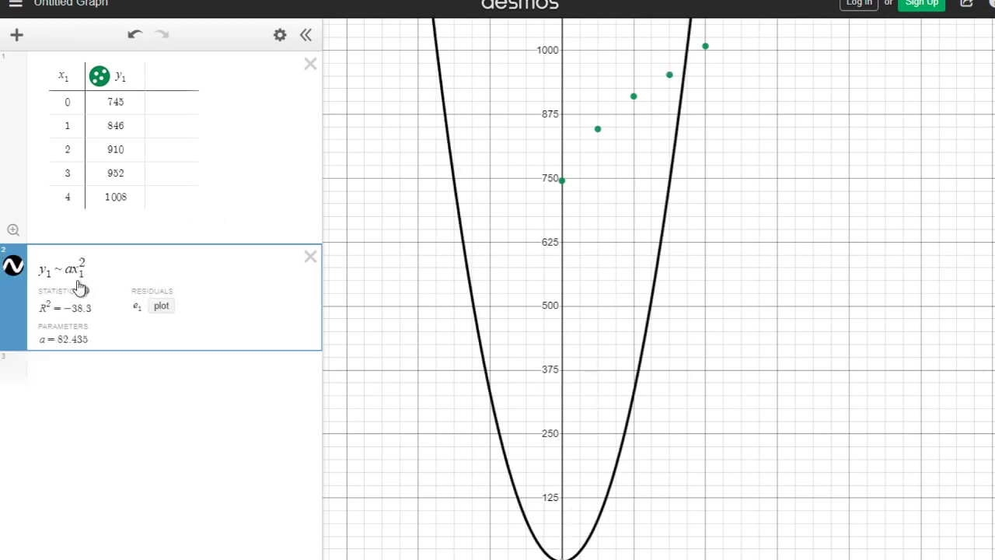
key("Right")
type("+ ")
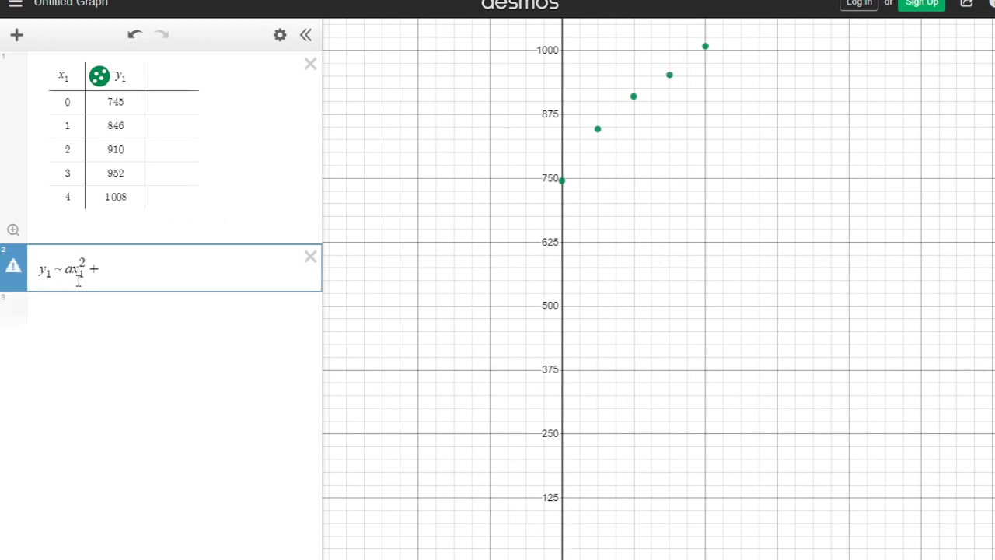
type("bx1 + c")
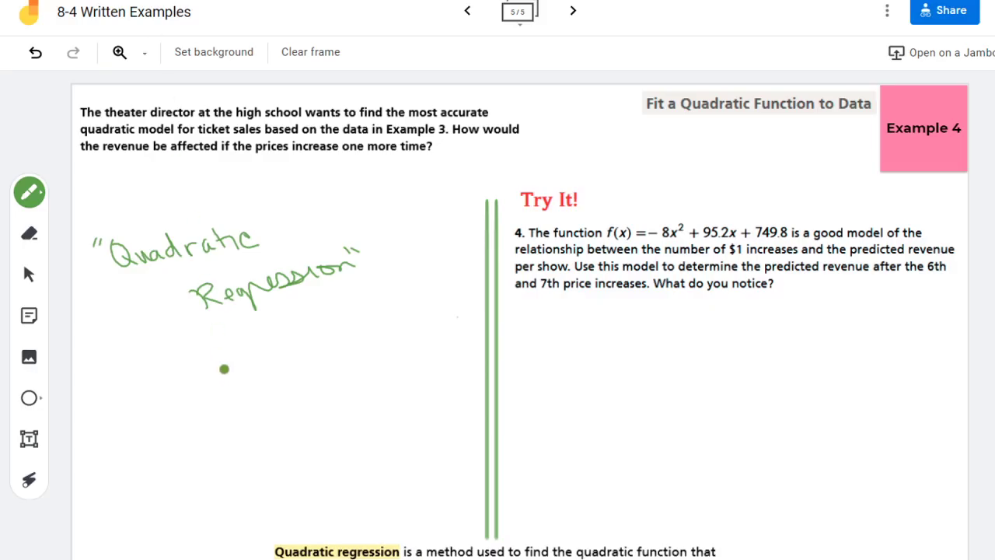
Paste the Desmos screenshot below the note and write "very close to 1" beside R²
key("ctrl+v")
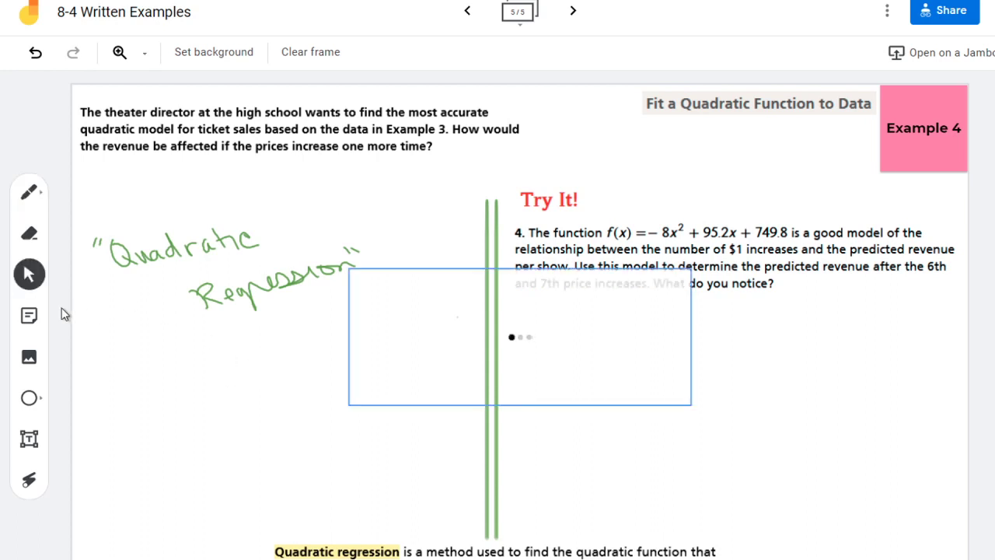
left_click_drag(396, 335, 126, 386)
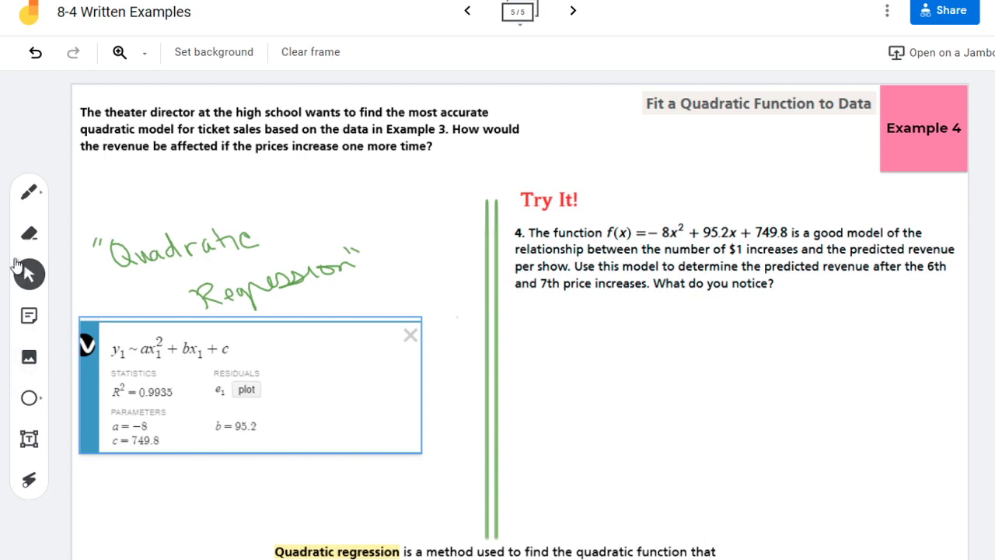
left_click(28, 192)
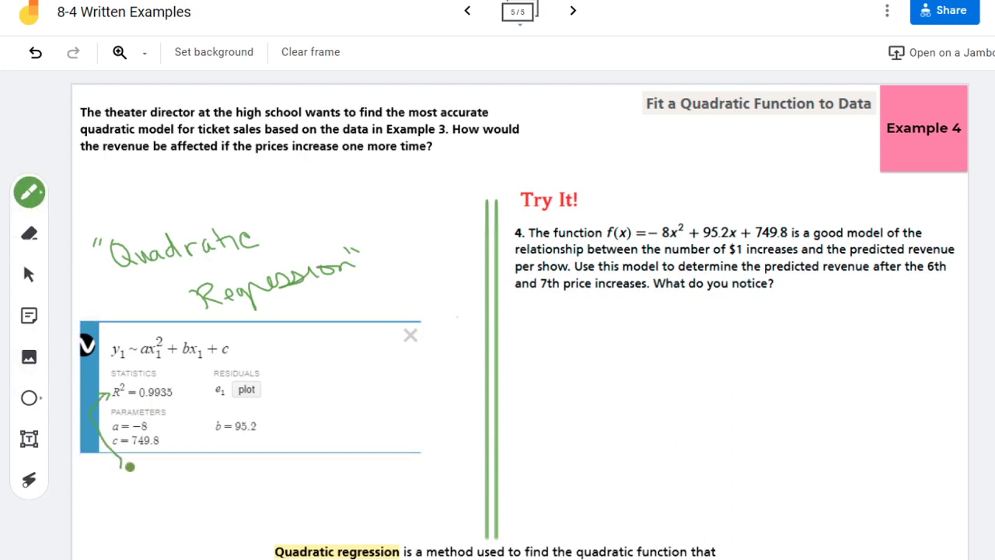
mouse_move(140, 467)
left_mouse_down()
mouse_move(160, 460)
mouse_move(155, 482)
mouse_move(203, 461)
left_mouse_up()
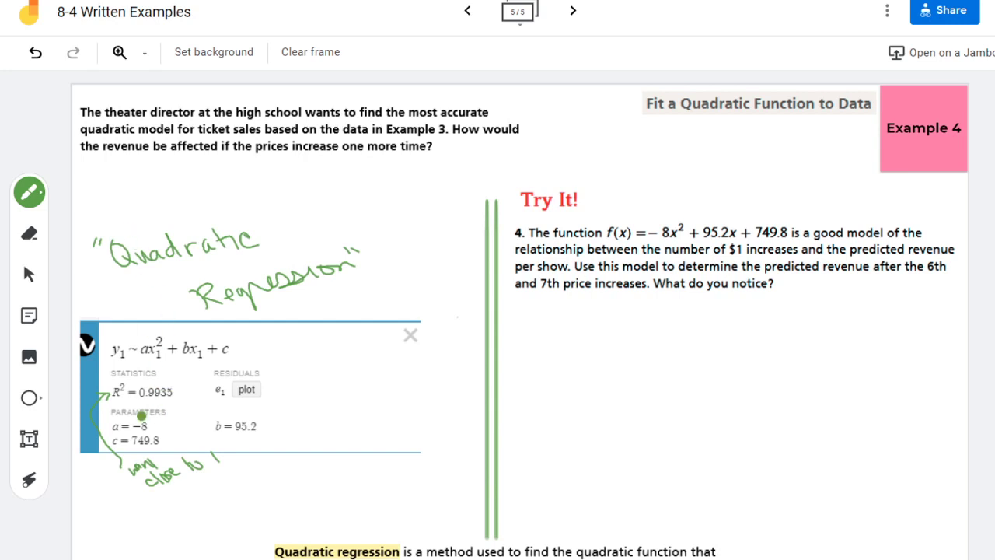
Switch the pen to black and write f(x) = −8x² + 95.2x + 749.8
left_click(37, 198)
left_click(74, 228)
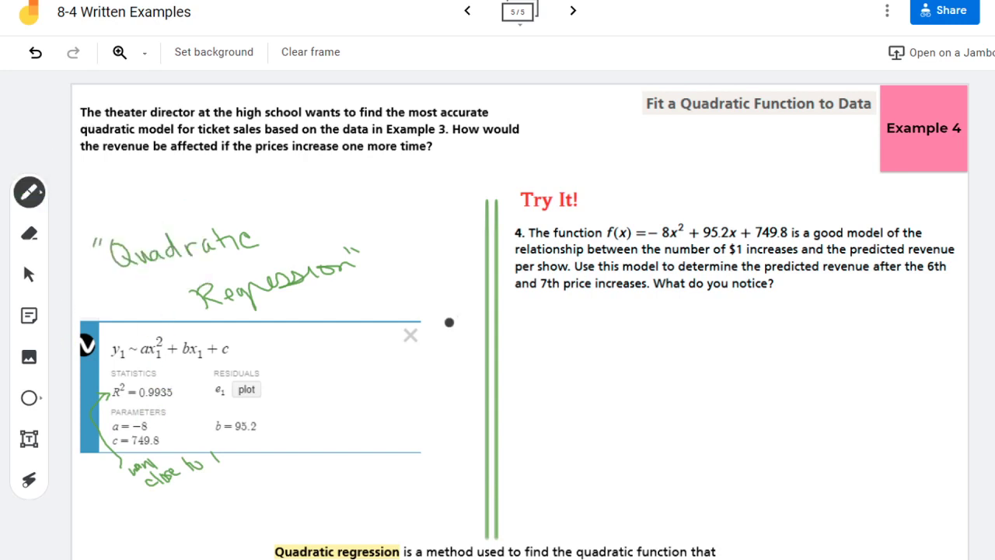
mouse_move(305, 433)
left_mouse_down()
mouse_move(294, 452)
mouse_move(302, 437)
mouse_move(321, 446)
left_mouse_up()
mouse_move(320, 437)
left_mouse_down()
mouse_move(311, 448)
mouse_move(324, 450)
left_mouse_up()
left_click_drag(327, 440, 342, 442)
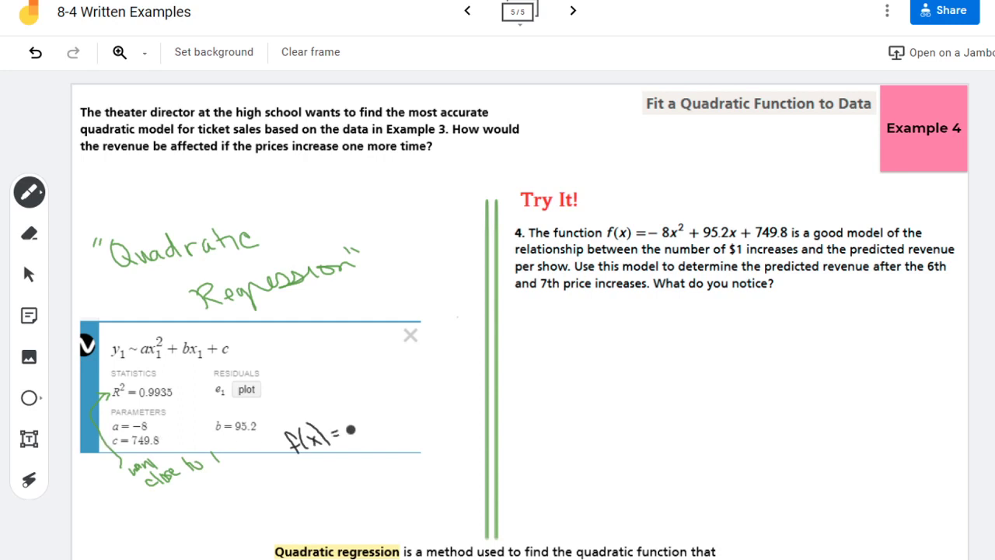
left_click_drag(371, 412, 443, 404)
mouse_move(445, 394)
left_mouse_down()
mouse_move(436, 404)
mouse_move(444, 398)
left_mouse_up()
left_click_drag(440, 393, 476, 369)
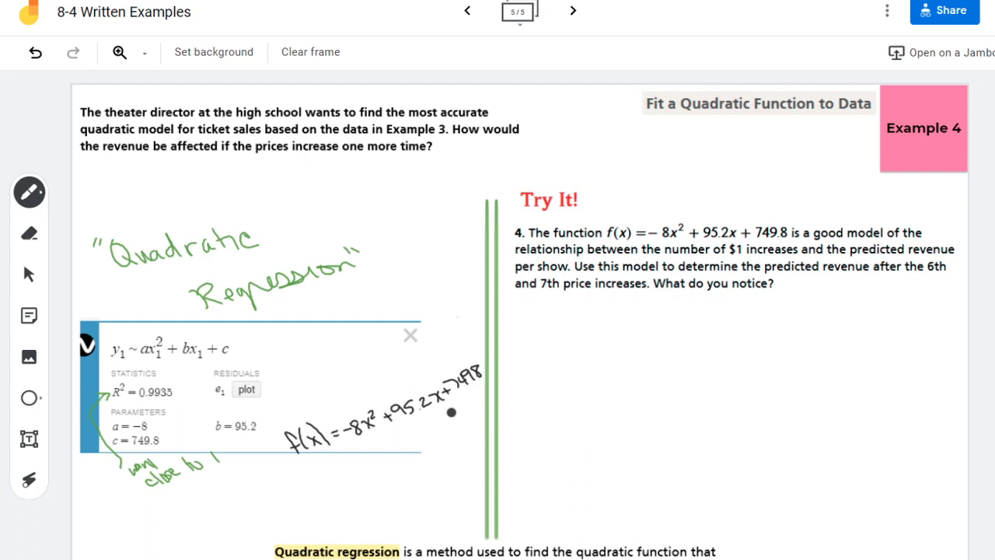
Write "f(5) =" below the formula, then go back to Desmos
left_click_drag(295, 471, 284, 489)
mouse_move(280, 478)
left_mouse_down()
mouse_move(300, 489)
mouse_move(320, 467)
left_mouse_up()
left_click_drag(321, 466, 321, 489)
left_click_drag(329, 472, 341, 477)
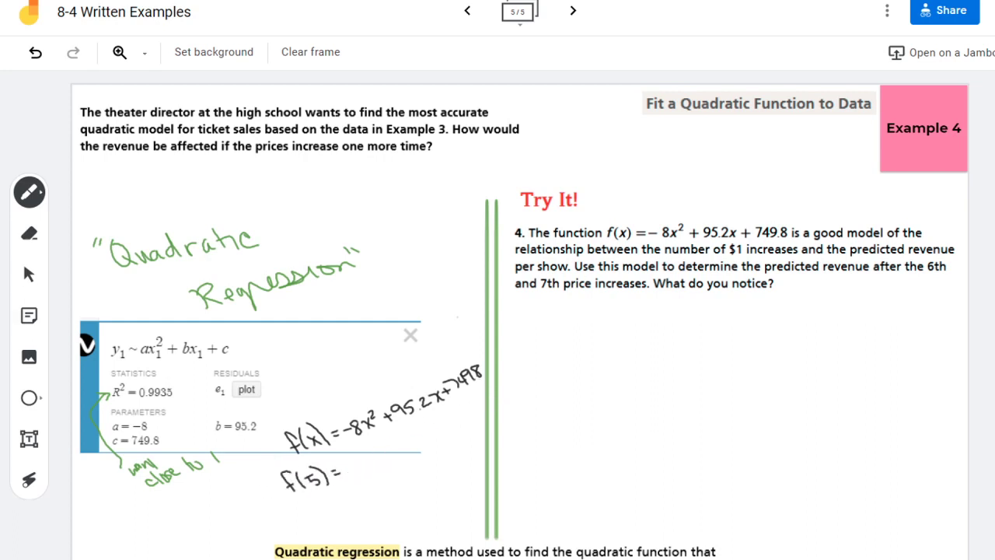
key("alt+Tab")
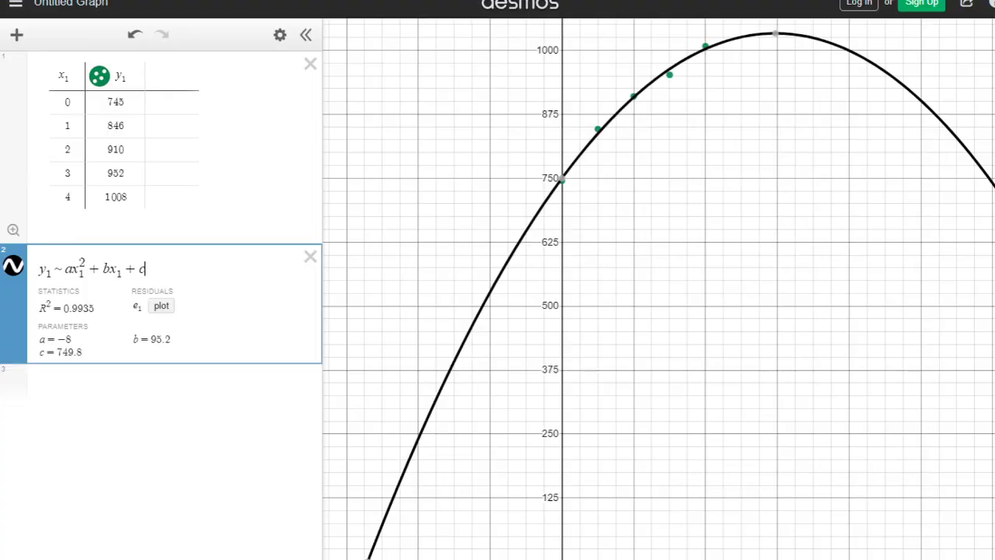
Plot the line x=5 in Desmos to read the point (5, 1025.8)
left_click(128, 392)
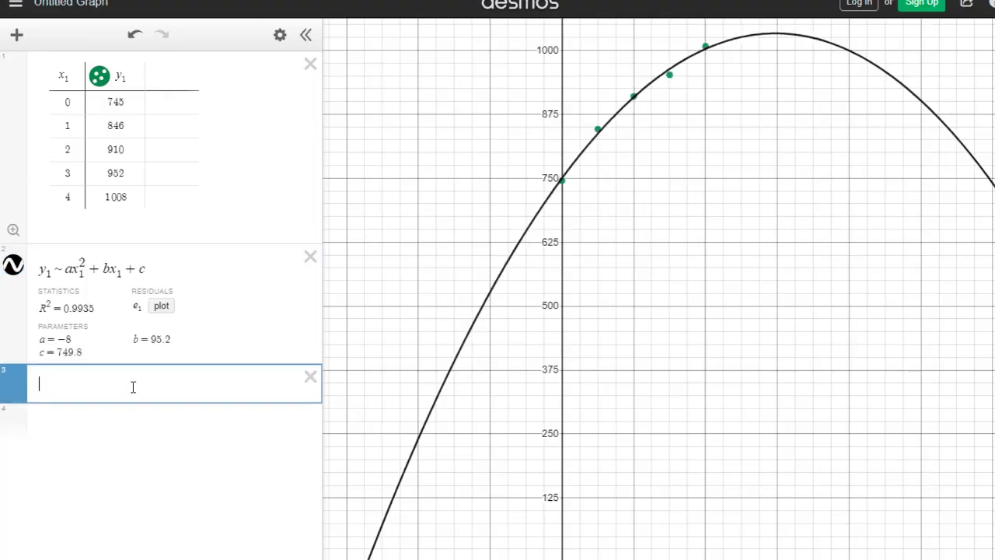
type("x=5")
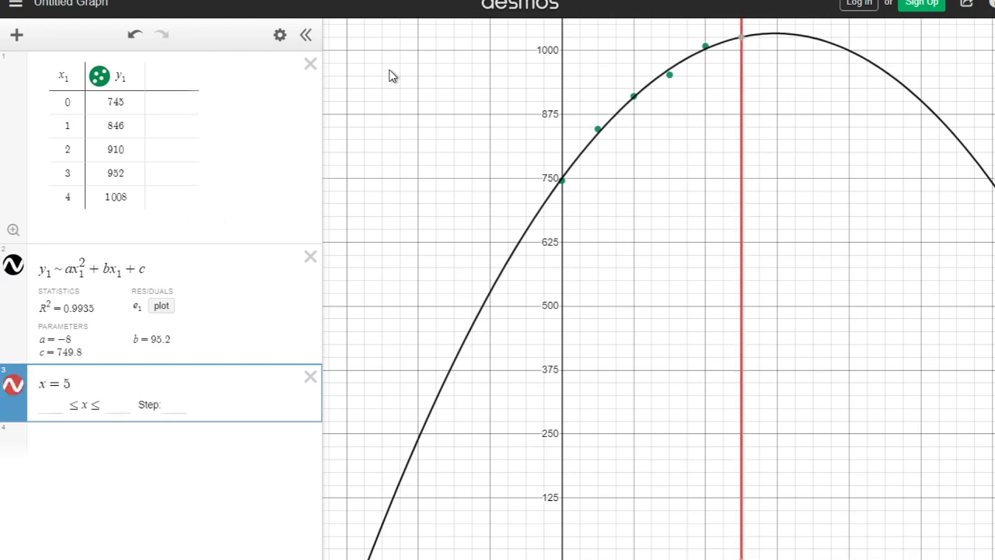
left_click(744, 45)
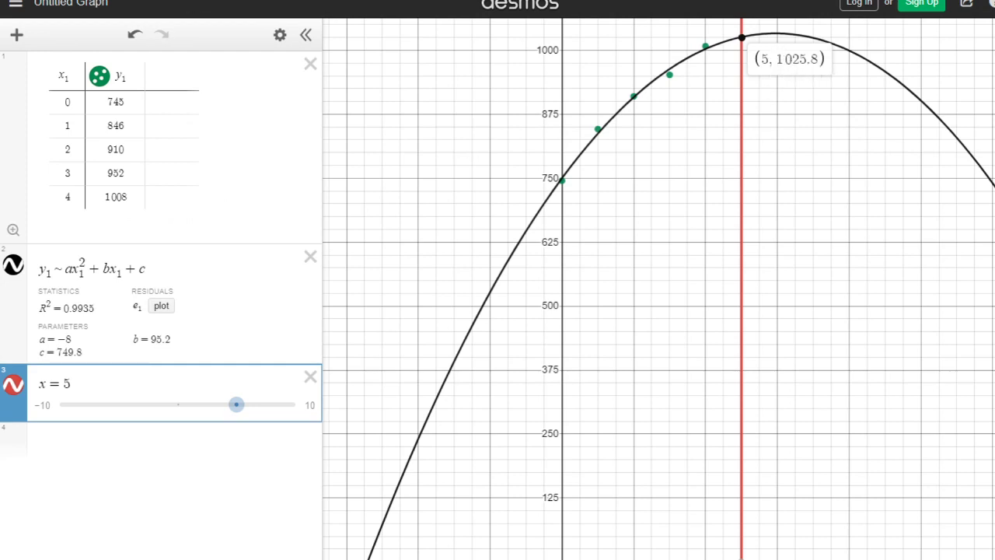
key("alt+Tab")
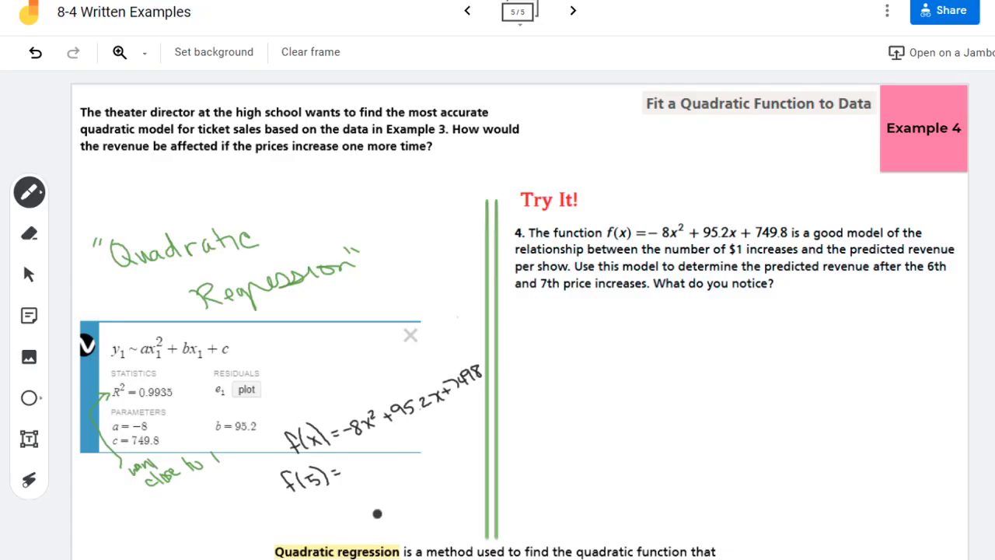
Write 1025.80 after f(5) ≈ on the slide
mouse_move(362, 459)
left_mouse_down()
mouse_move(384, 464)
mouse_move(412, 443)
mouse_move(409, 457)
left_mouse_up()
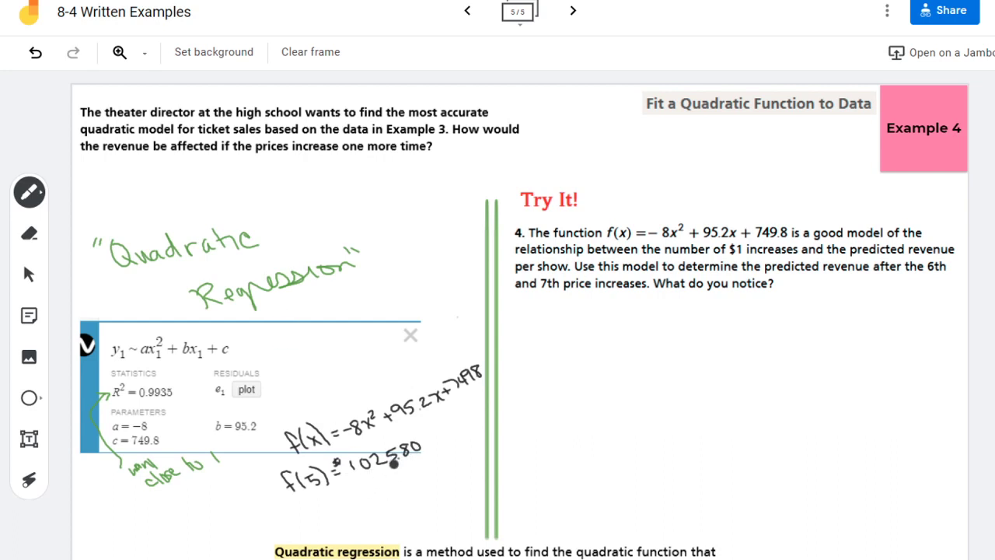
left_click(29, 480)
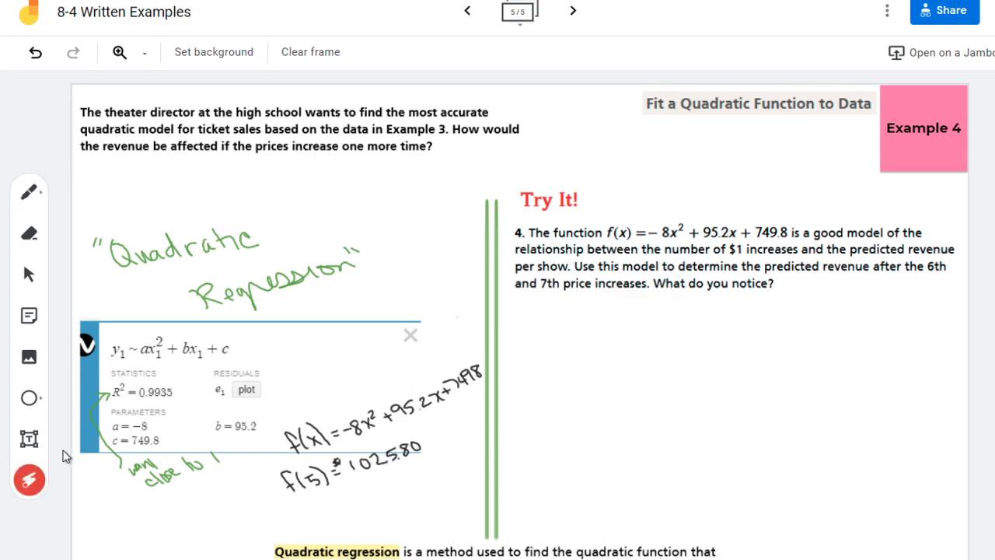
left_click(467, 10)
left_click(467, 10)
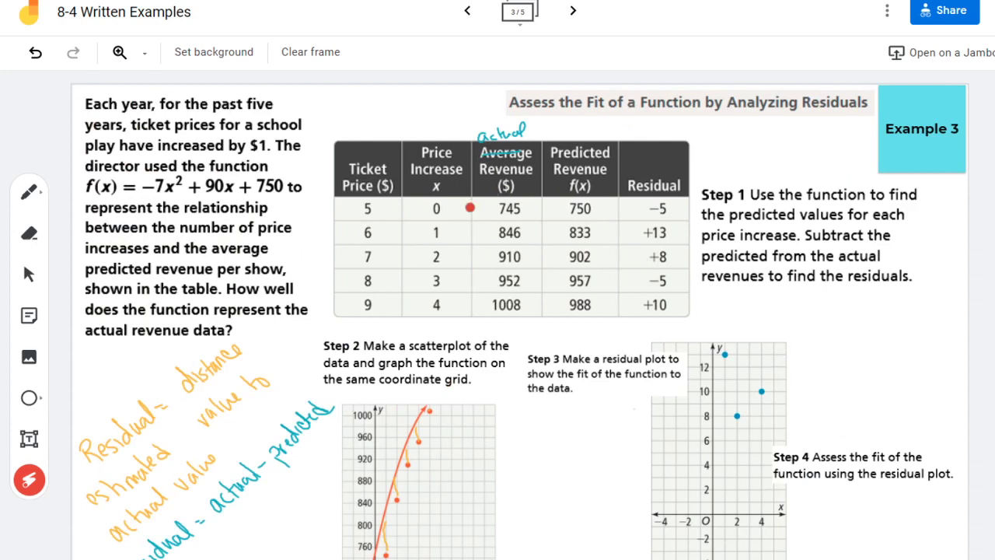
mouse_move(373, 326)
left_mouse_down()
mouse_move(490, 327)
mouse_move(354, 328)
left_mouse_up()
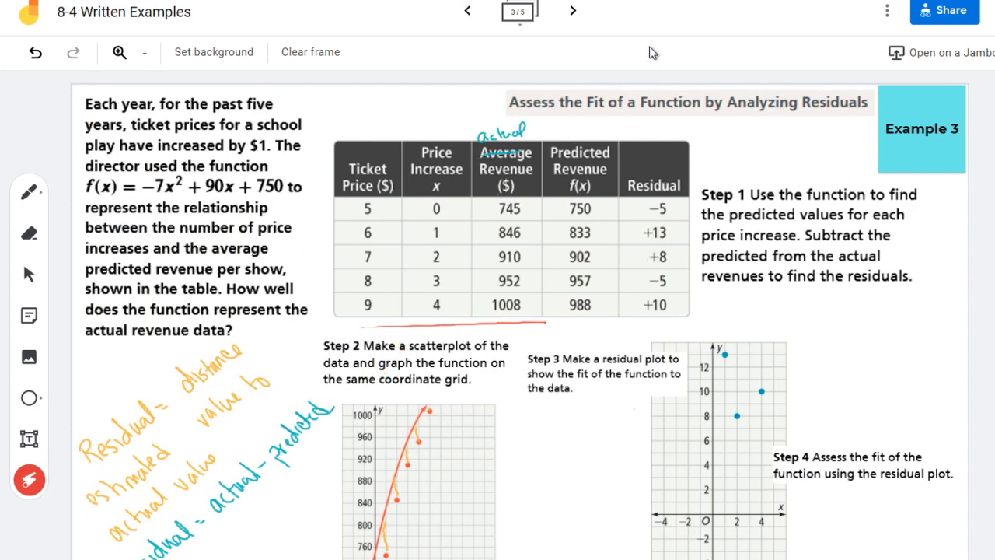
left_click(573, 10)
left_click(573, 10)
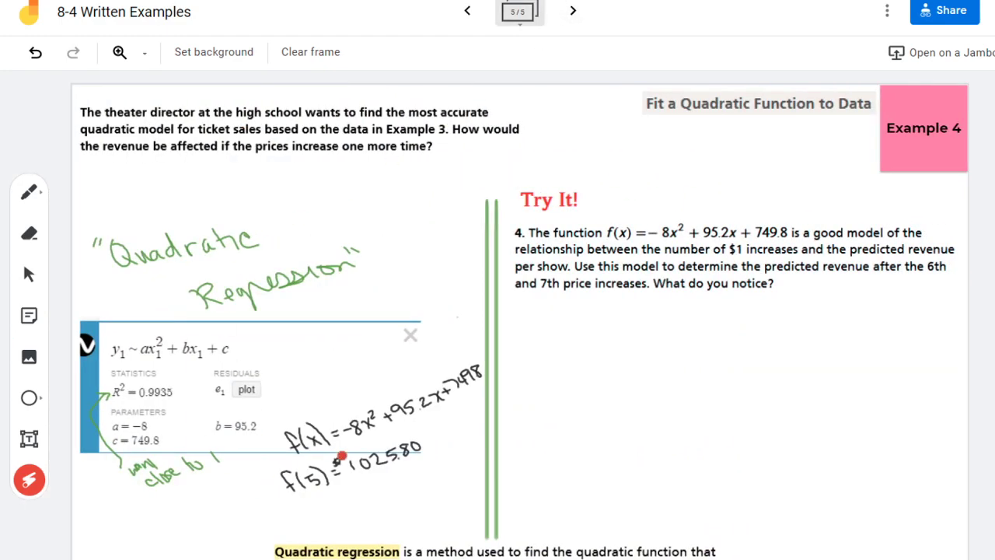
mouse_move(420, 451)
left_mouse_down()
mouse_move(388, 439)
mouse_move(439, 442)
mouse_move(389, 474)
mouse_move(435, 465)
mouse_move(400, 440)
mouse_move(412, 456)
left_mouse_up()
Underline "price" and "do you" in question 4
left_click_drag(552, 299, 580, 299)
left_click_drag(690, 298, 736, 297)
left_click(38, 200)
Handwrite f(6) below question 4
left_click_drag(552, 332, 538, 358)
left_click_drag(535, 342, 552, 339)
mouse_move(572, 331)
left_mouse_down()
mouse_move(568, 353)
mouse_move(585, 341)
left_mouse_up()
left_click_drag(597, 330, 600, 352)
left_click(626, 336)
left_click(626, 343)
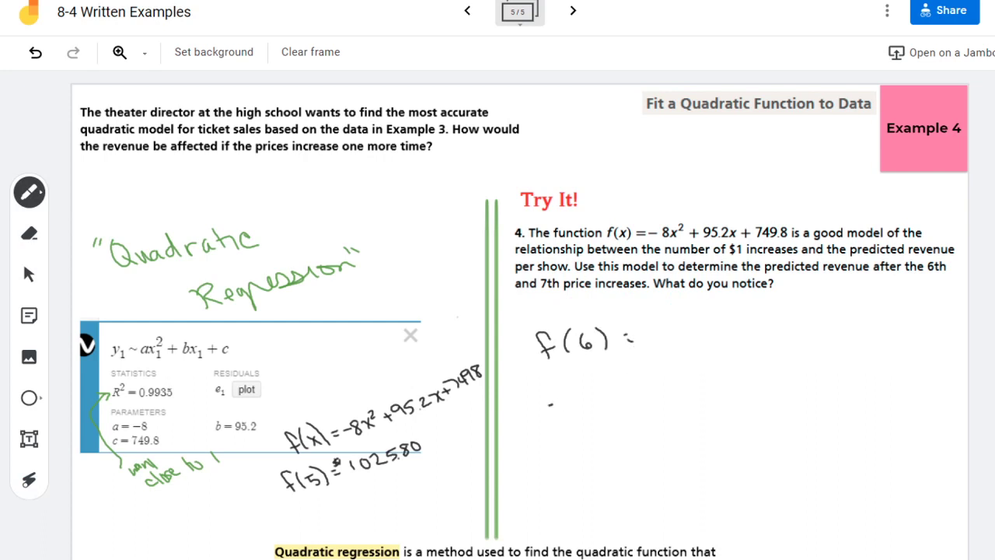
Write f(7) = under f(6), finish its equals sign, and clear the 5 from x=5 in Desmos
left_click_drag(555, 405, 544, 430)
left_click_drag(576, 405, 571, 429)
mouse_move(580, 410)
left_mouse_down()
mouse_move(589, 410)
mouse_move(584, 424)
left_mouse_up()
left_click_drag(598, 395, 605, 425)
left_click_drag(619, 411, 636, 415)
left_click_drag(621, 340, 637, 332)
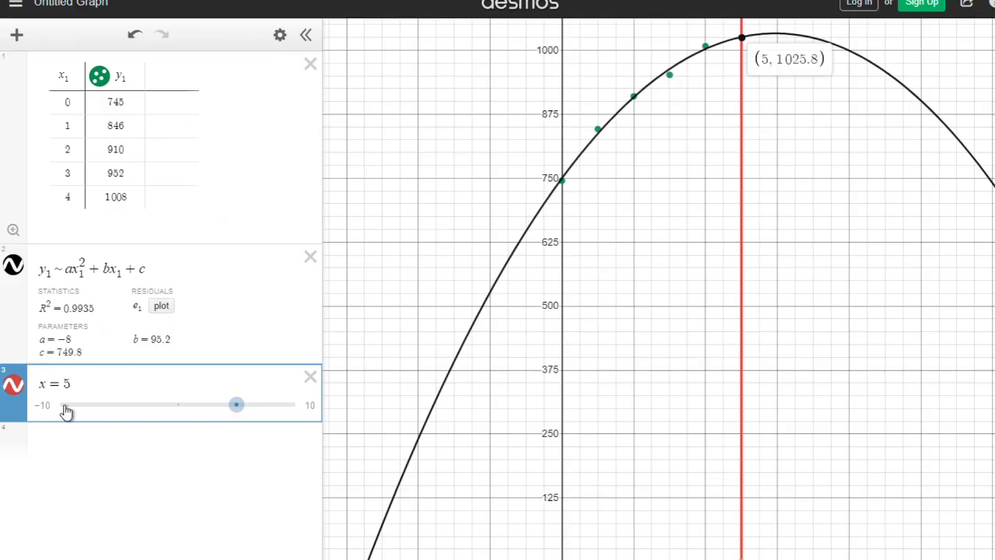
left_click(80, 383)
key("BackSpace")
Set the Desmos line to x=6 and write $1033 after f(6) =
type("6")
left_click(778, 38)
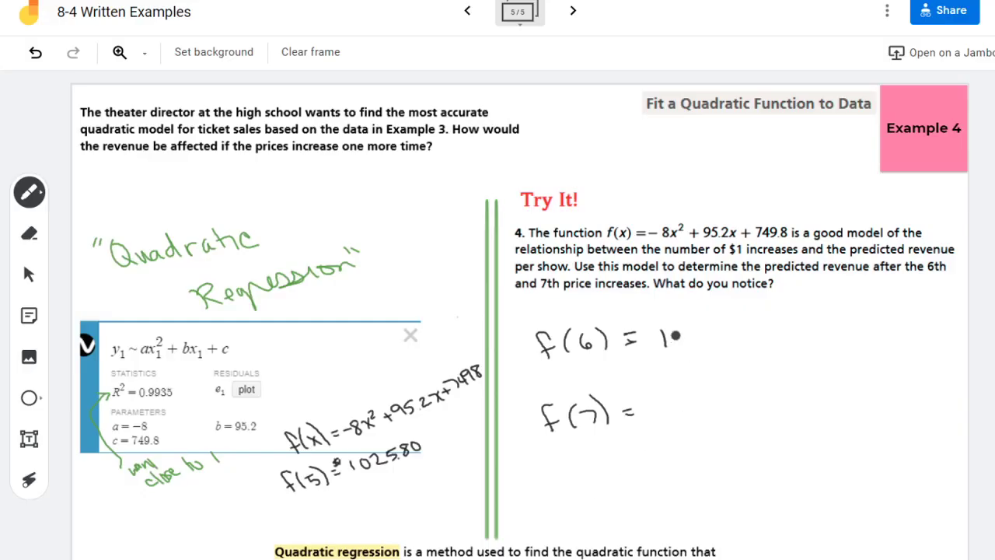
left_click_drag(678, 332, 677, 331)
left_click_drag(687, 329, 691, 344)
mouse_move(703, 327)
left_mouse_down()
mouse_move(712, 328)
mouse_move(705, 342)
left_mouse_up()
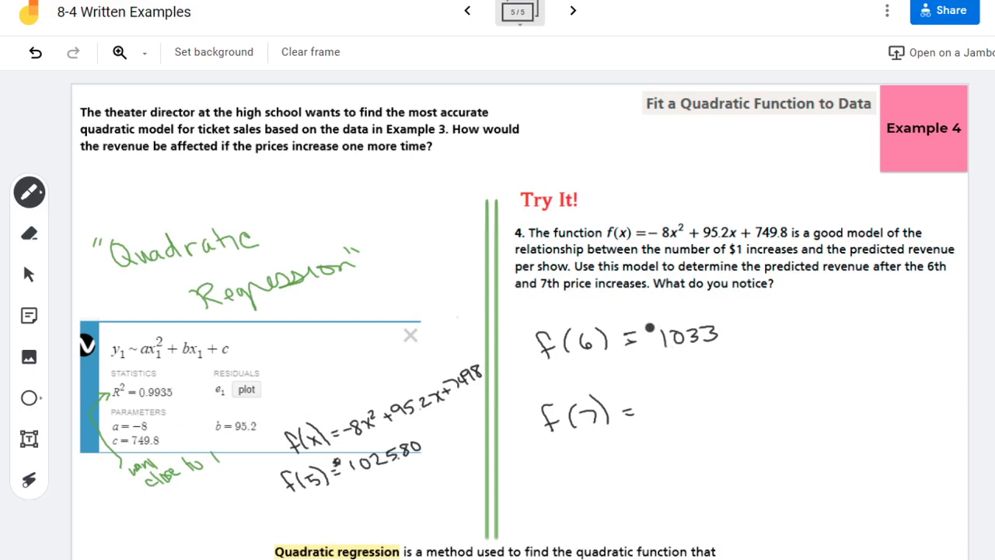
left_click_drag(648, 331, 645, 339)
left_click_drag(653, 327, 653, 339)
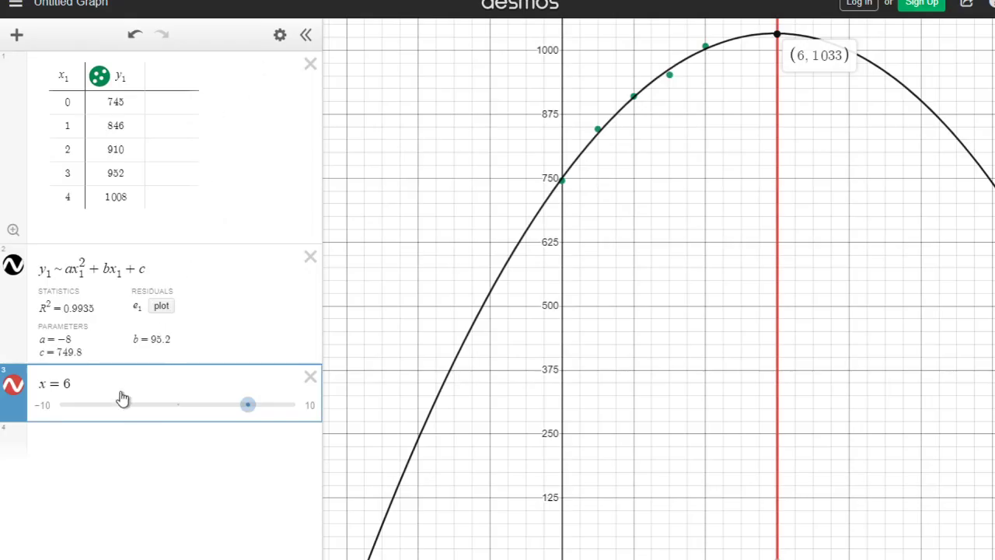
Change the Desmos line to x=7 to read the point (7, 1024.2)
left_click(121, 384)
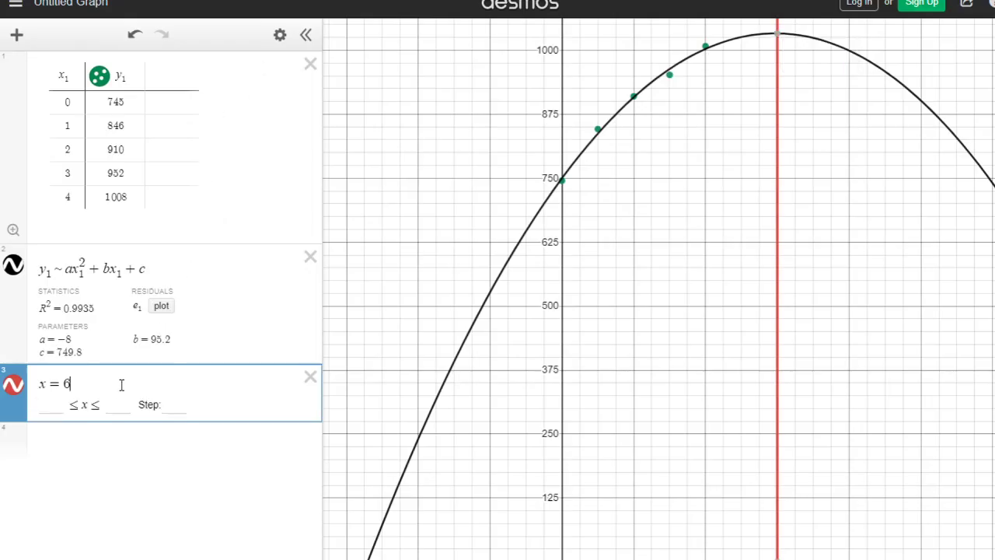
key("BackSpace")
type("7")
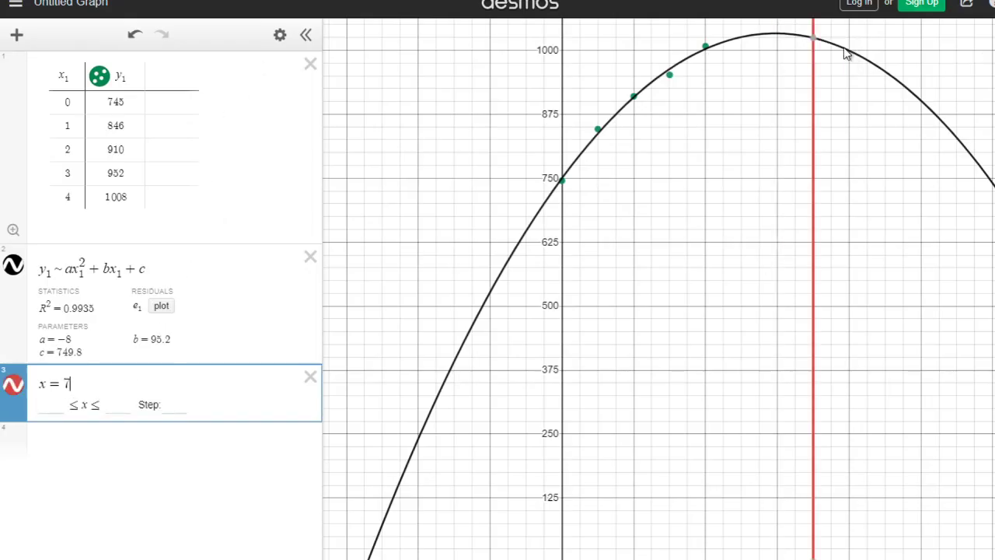
left_click(815, 40)
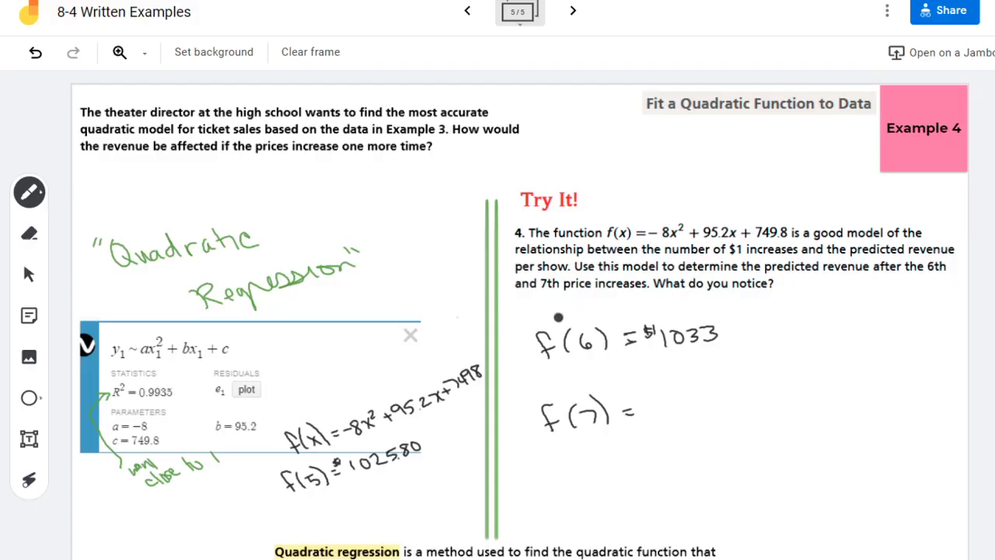
Handwrite $1024 after f(7) = and add the note 'The revenue is starting to decrease.'
mouse_move(651, 402)
left_mouse_down()
mouse_move(644, 414)
mouse_move(658, 416)
mouse_move(667, 400)
left_mouse_up()
left_click_drag(679, 401, 700, 412)
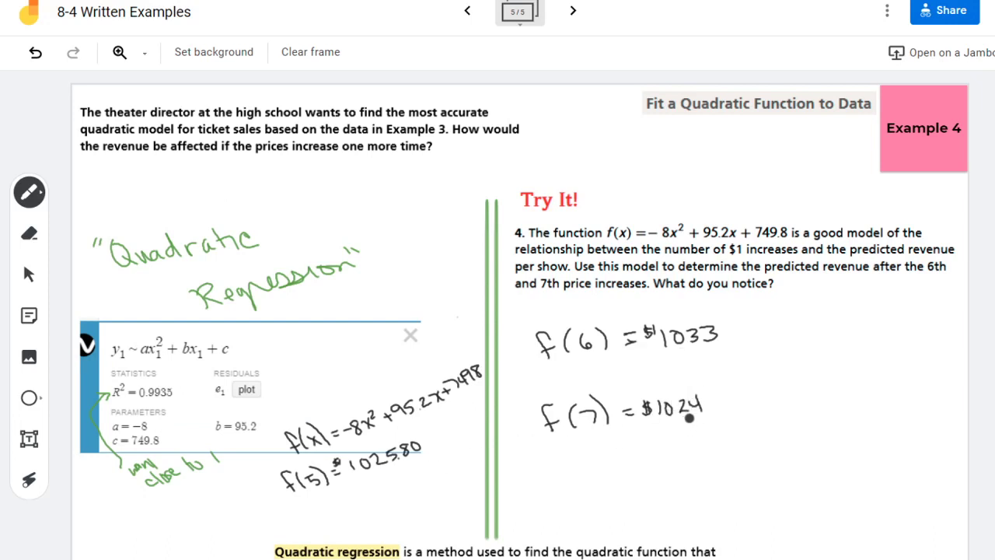
mouse_move(734, 388)
left_mouse_down()
mouse_move(757, 385)
mouse_move(772, 398)
mouse_move(892, 379)
left_mouse_up()
mouse_move(738, 427)
left_mouse_down()
mouse_move(802, 419)
mouse_move(804, 429)
mouse_move(826, 422)
mouse_move(837, 436)
mouse_move(854, 414)
mouse_move(741, 473)
mouse_move(753, 460)
mouse_move(847, 450)
left_mouse_up()
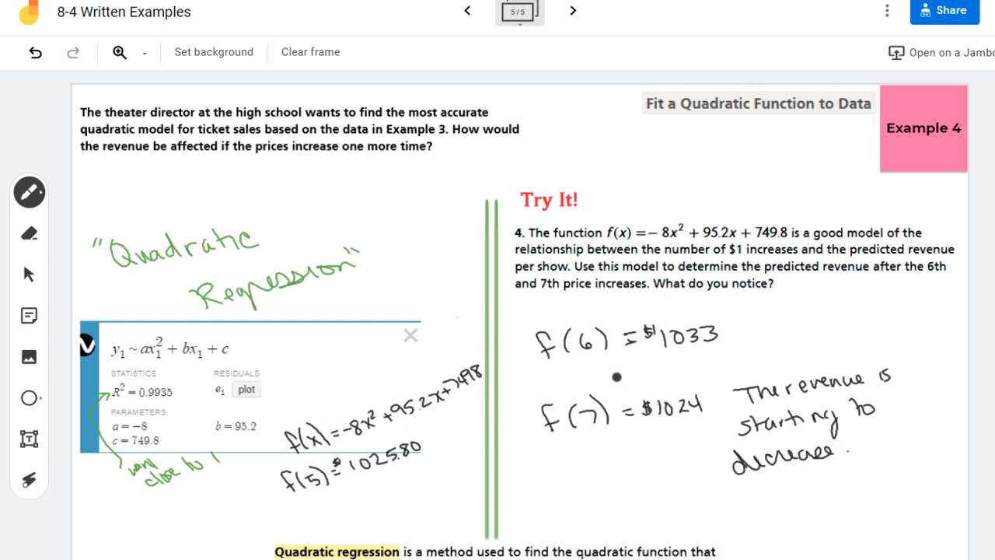
left_click(469, 12)
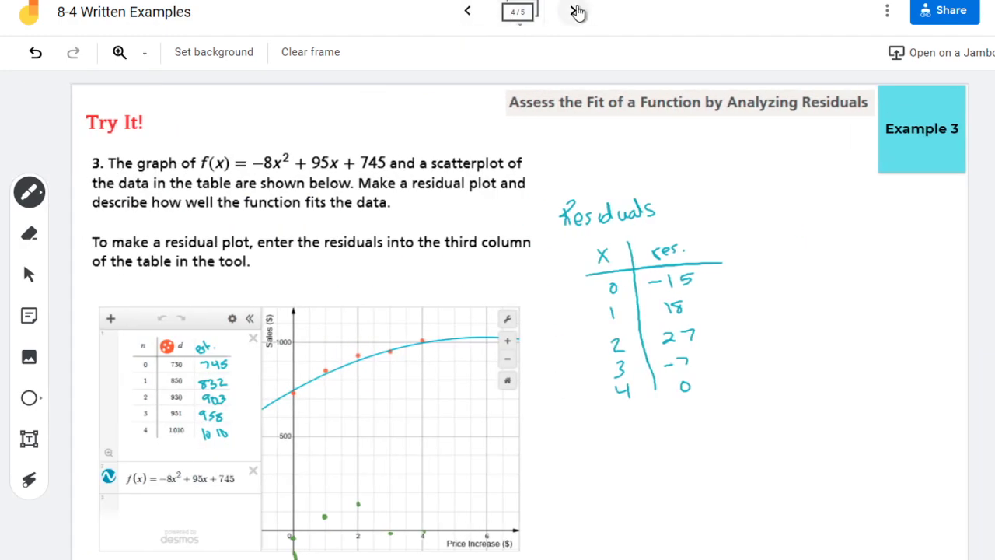
left_click(574, 12)
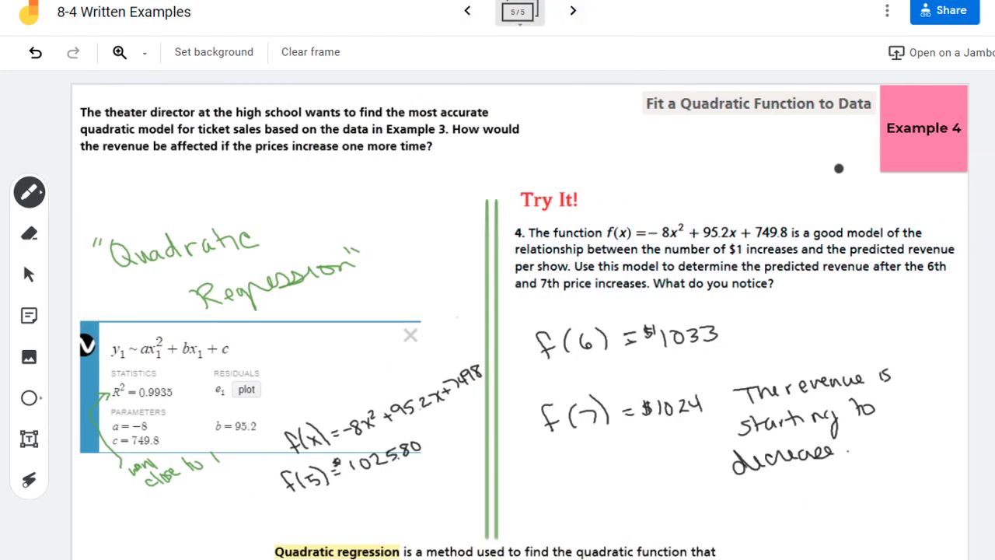